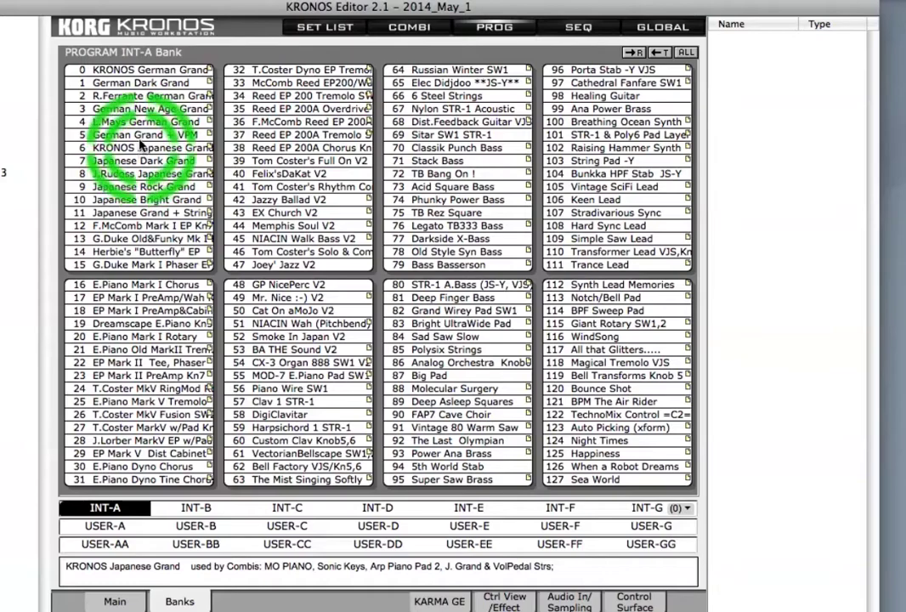
- Check which combis use German New Age Grand, and inspect the timbre using it in combi I-A030 Gospel Time of PRELOAD_V2.PCG
click(142, 110)
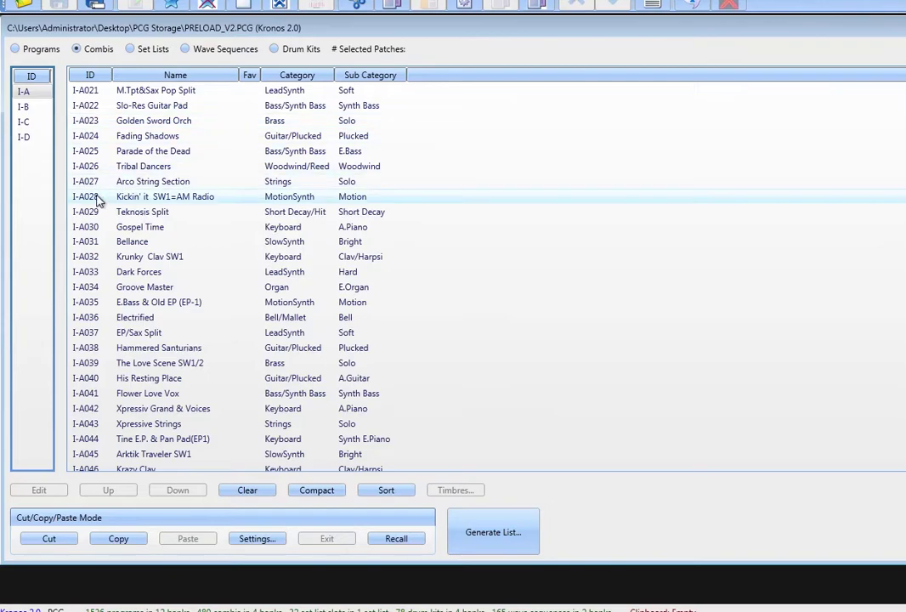
click(141, 229)
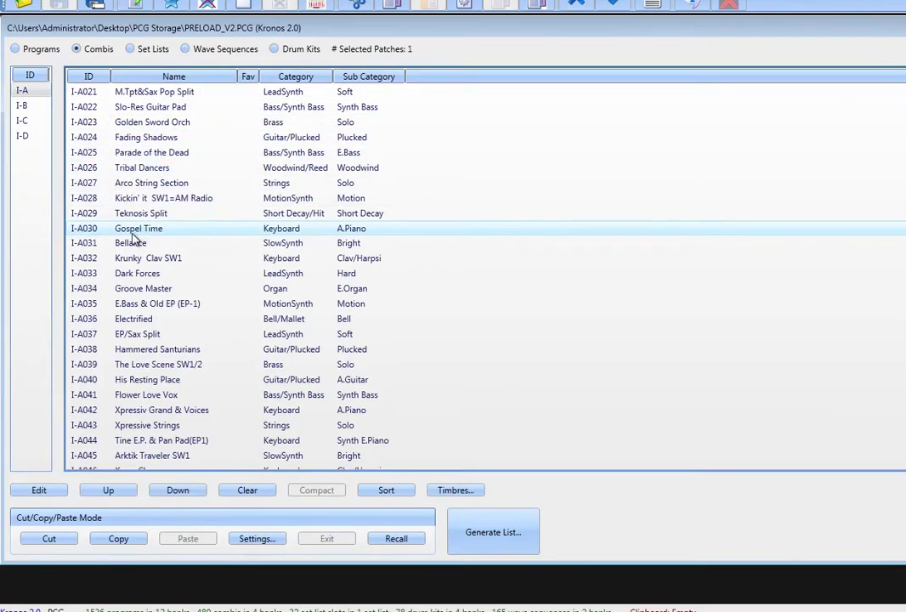
click(452, 493)
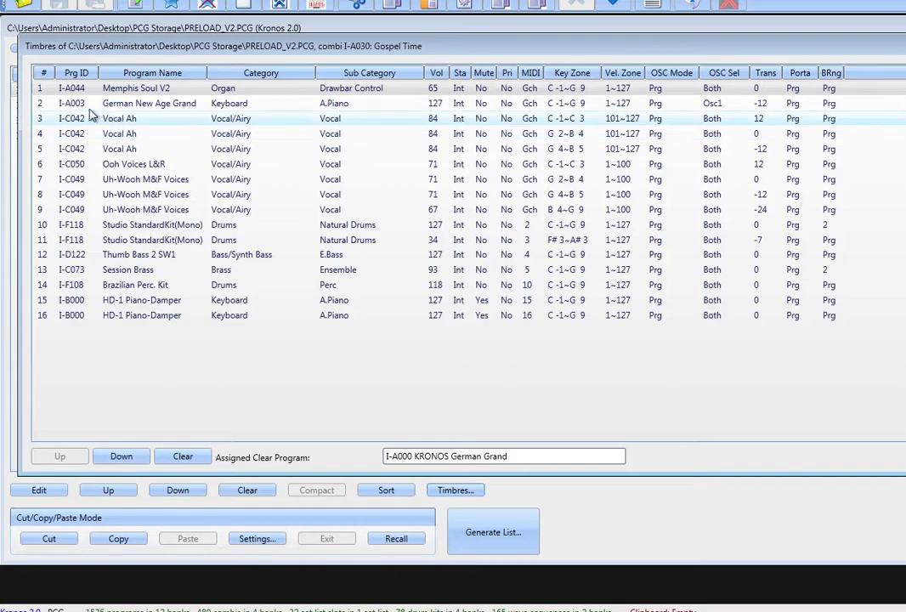
click(136, 104)
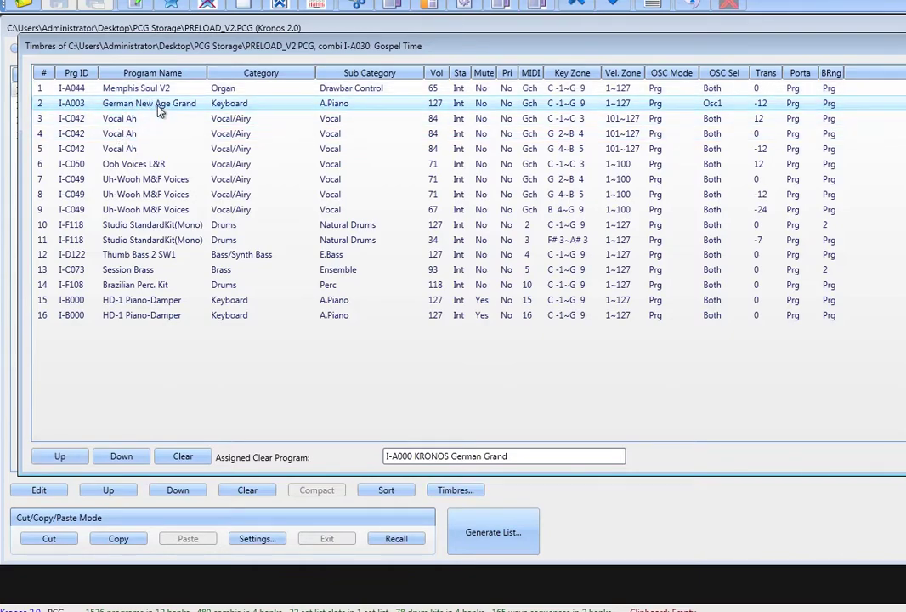
click(163, 105)
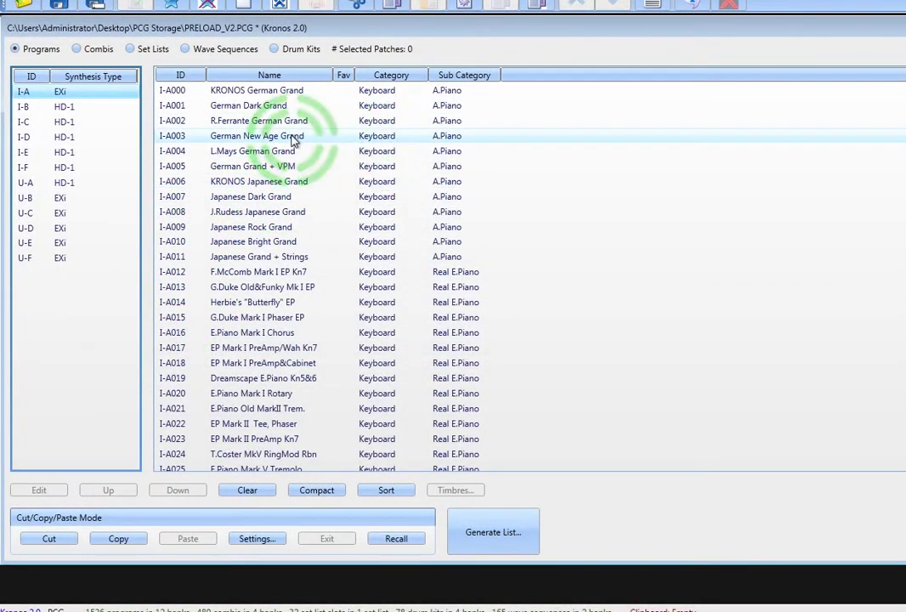
- Copy program I-A016 E.Piano Mark I Chorus over program I-A003 German New Age Grand
click(313, 138)
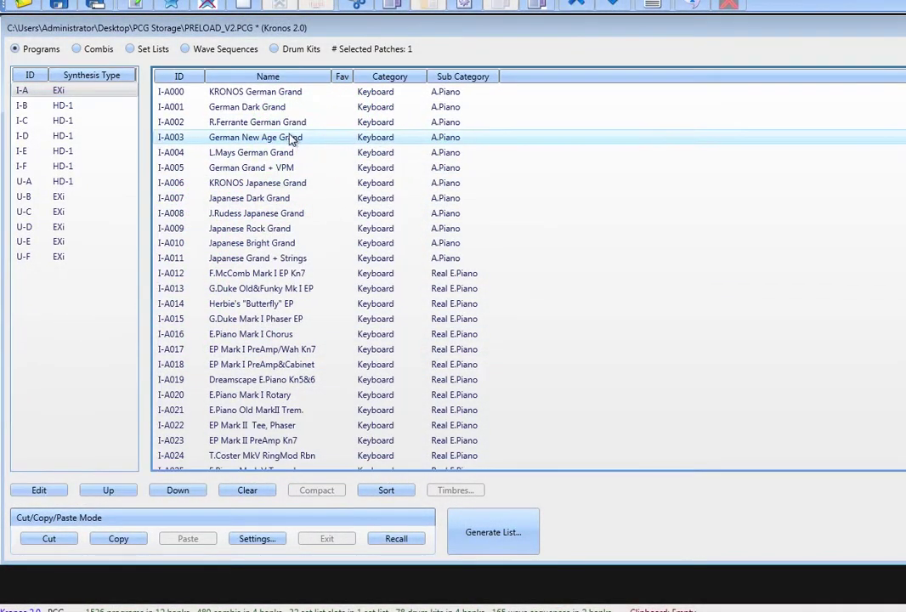
click(252, 336)
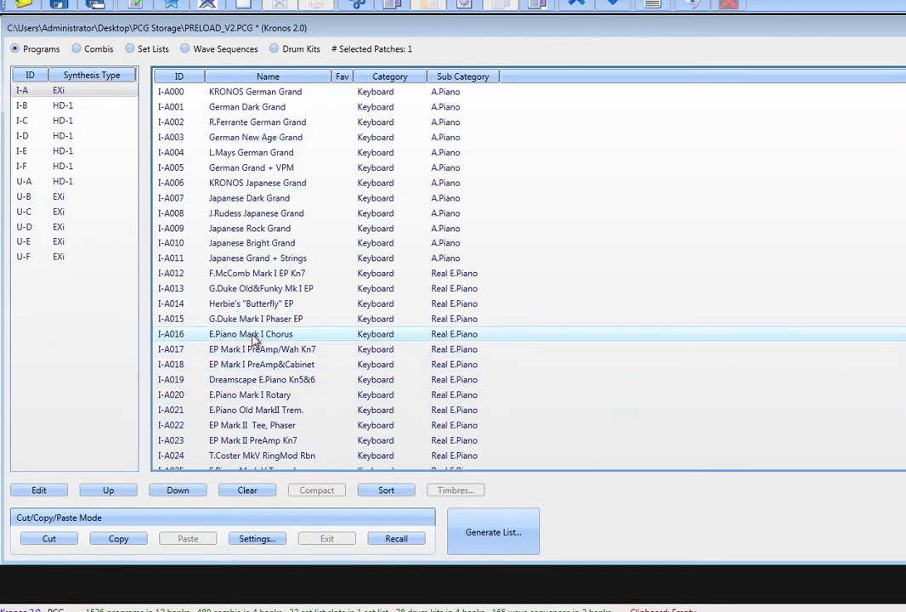
click(116, 539)
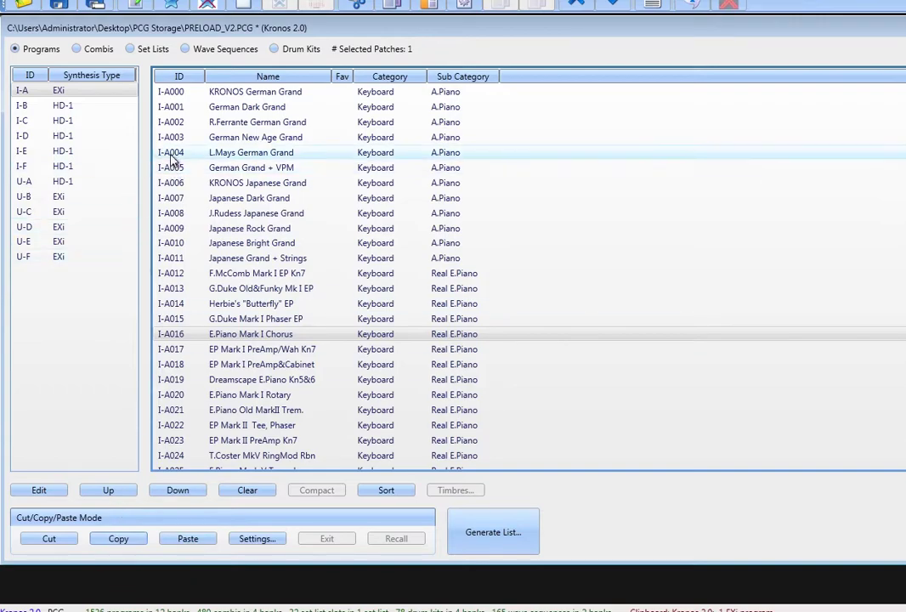
click(249, 140)
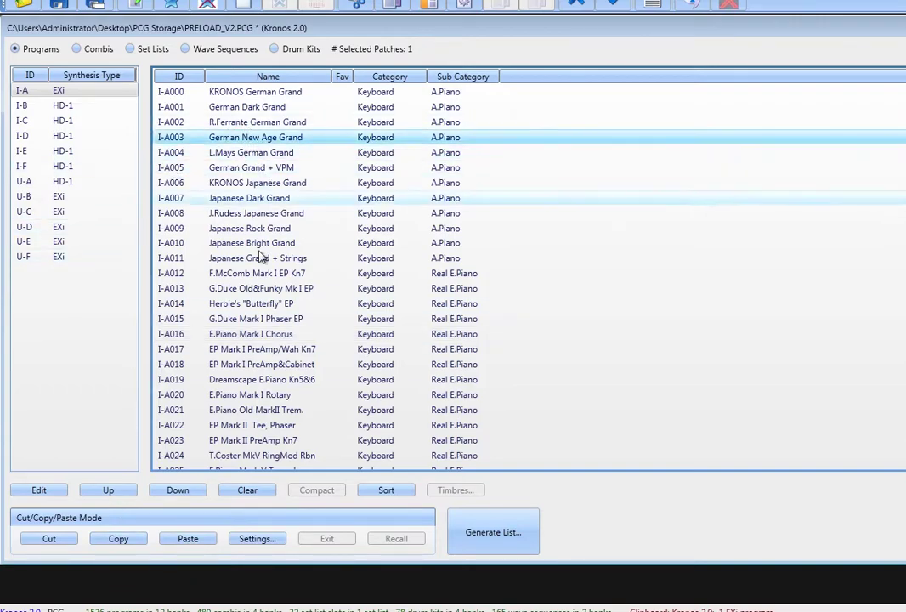
click(188, 540)
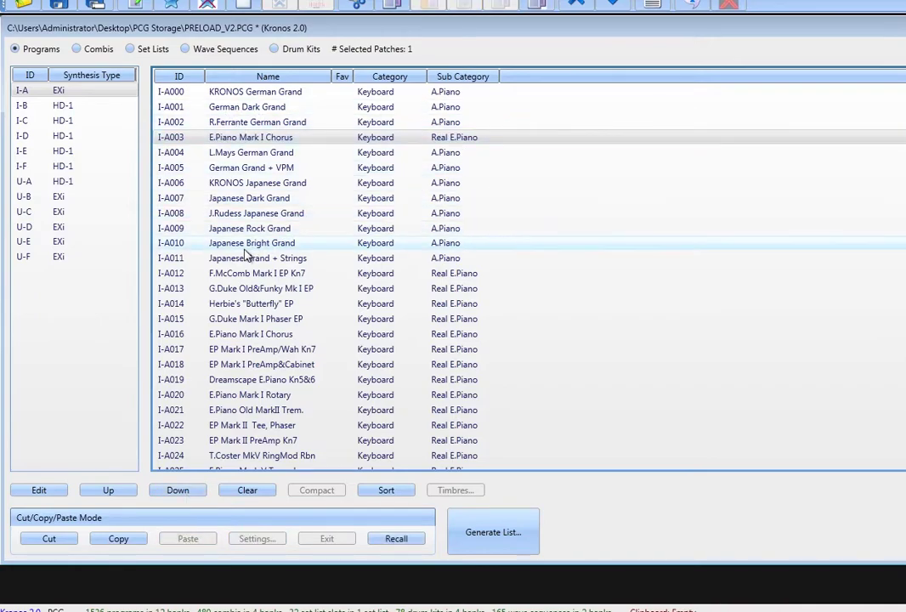
- Return to the combis in bank I-A and examine the timbres of I-A030 Gospel Time
click(78, 49)
click(23, 90)
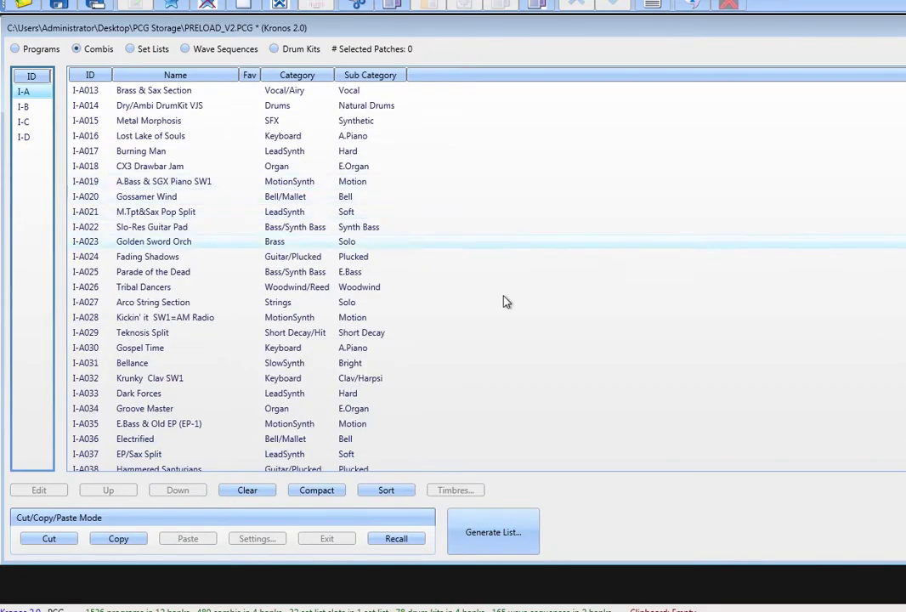
click(120, 347)
double_click(123, 352)
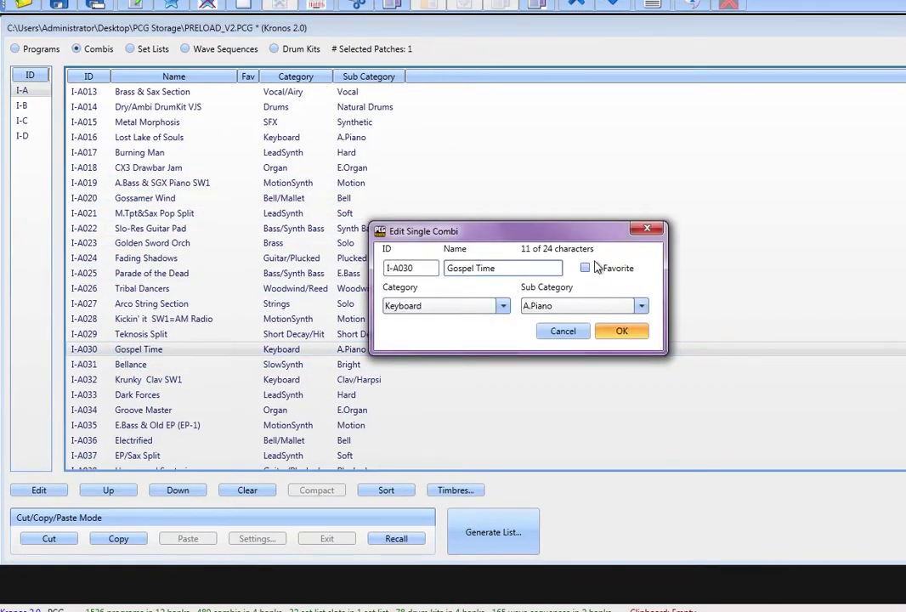
click(620, 331)
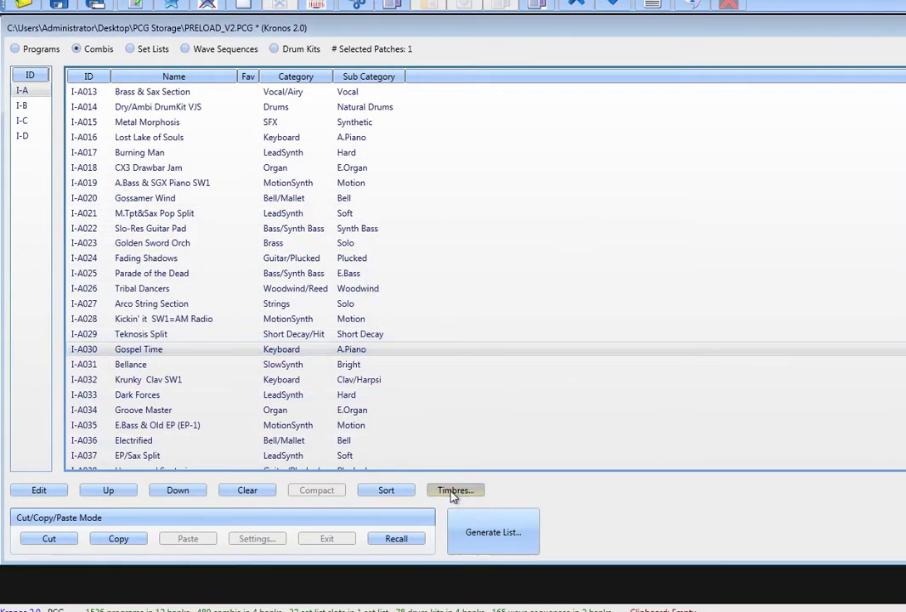
click(459, 492)
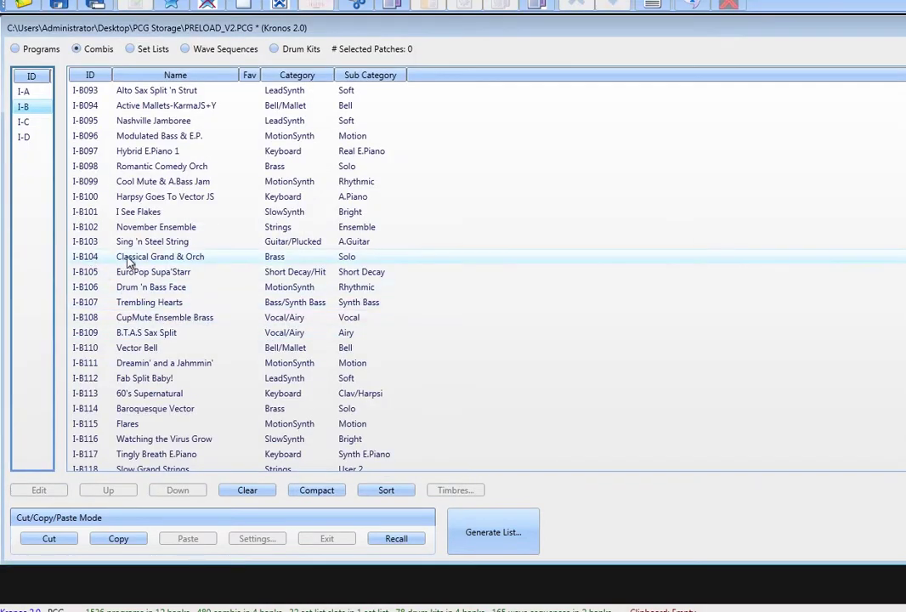
- Examine the program assigned to timbre 1 of combi I-B104 Classical Grand & Orch, and close its timbre list
click(130, 260)
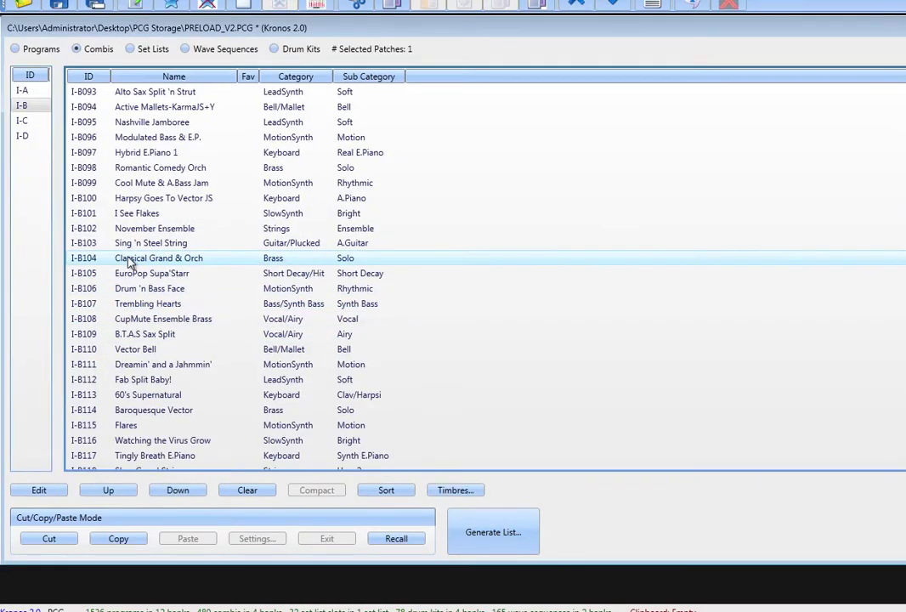
click(463, 491)
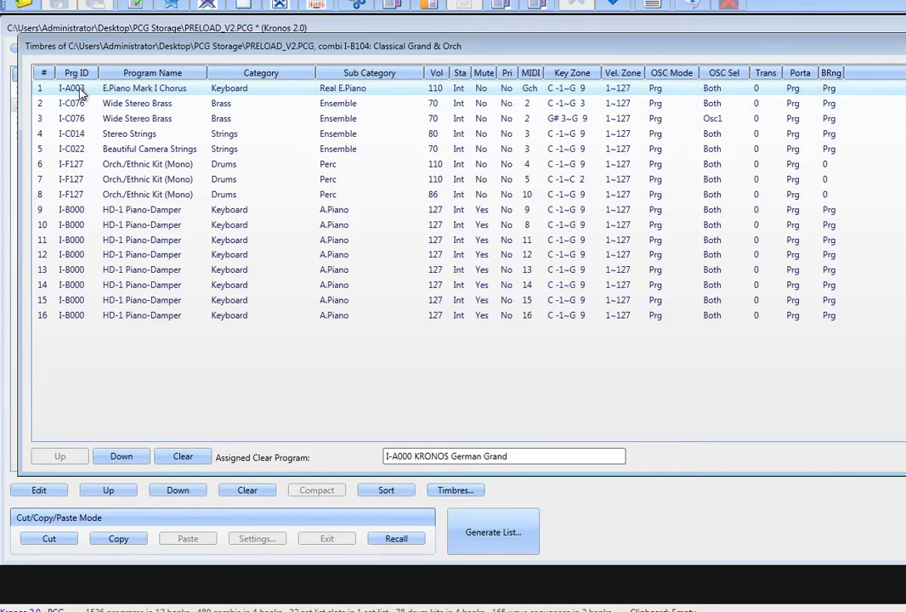
click(76, 90)
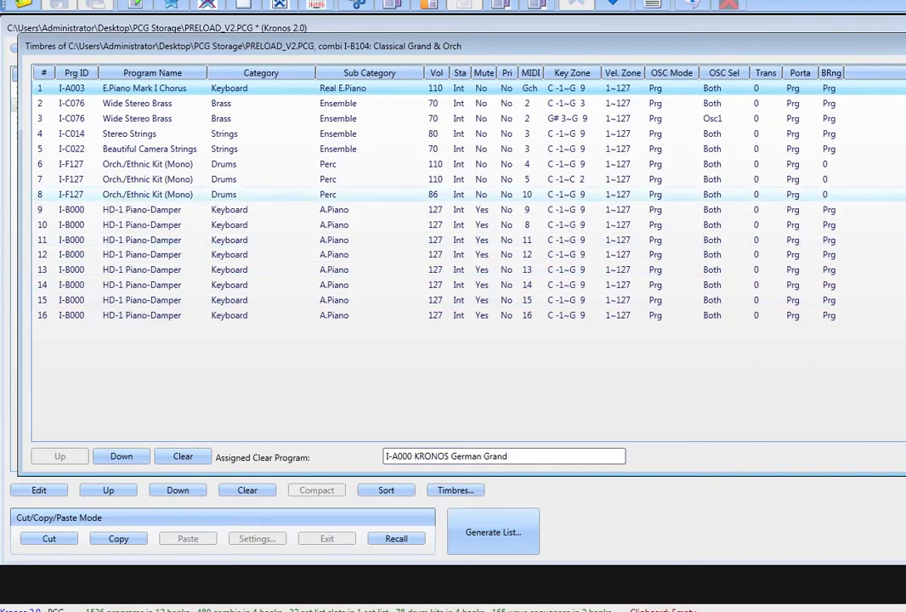
key(Escape)
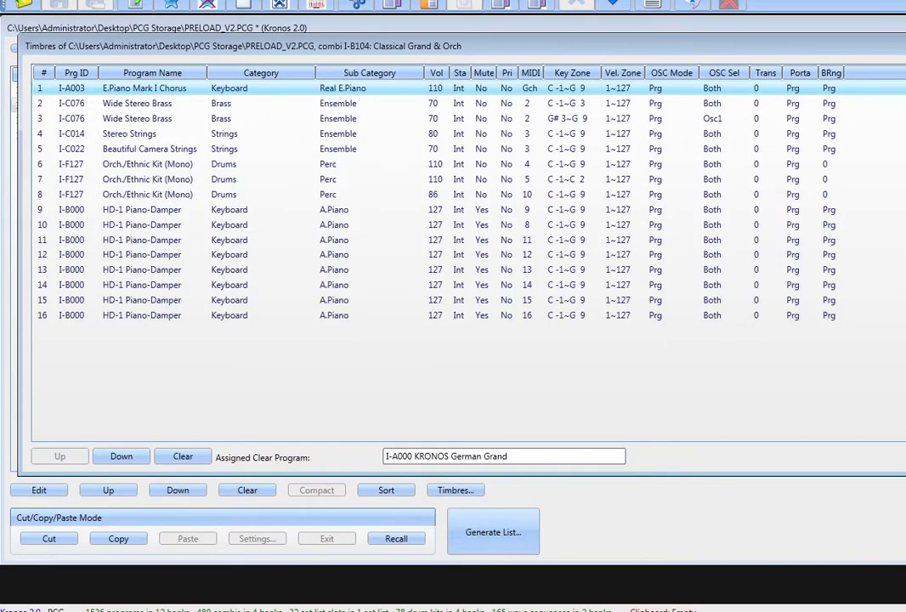
key(Escape)
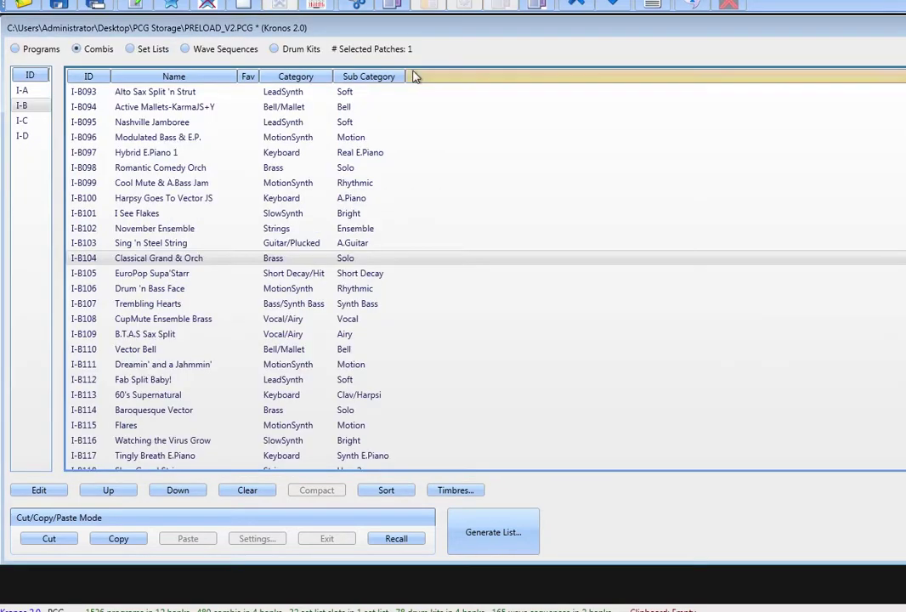
- Show the programs again, and switch to KRONOS Editor to check which combis use German New Age Grand and other INT-A programs
click(15, 50)
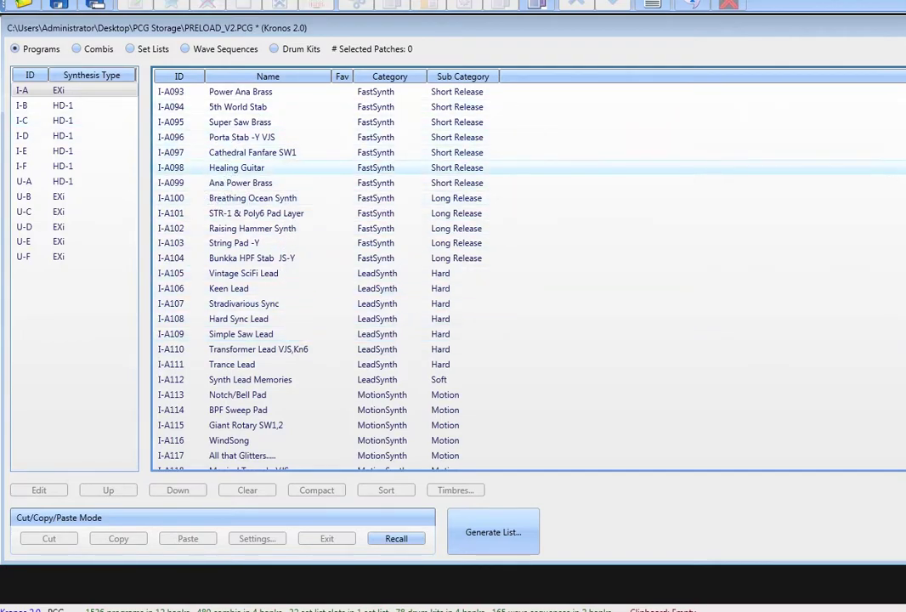
click(95, 189)
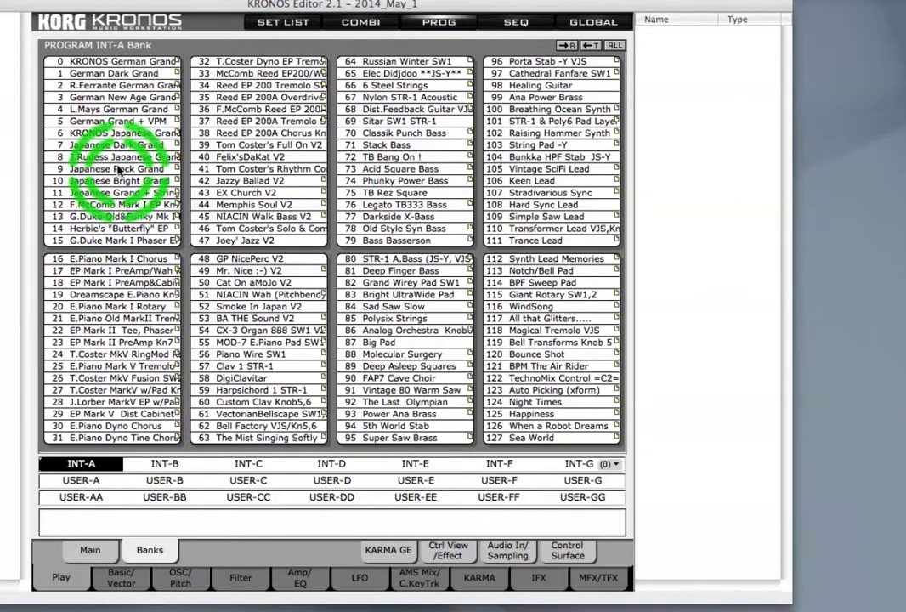
click(727, 468)
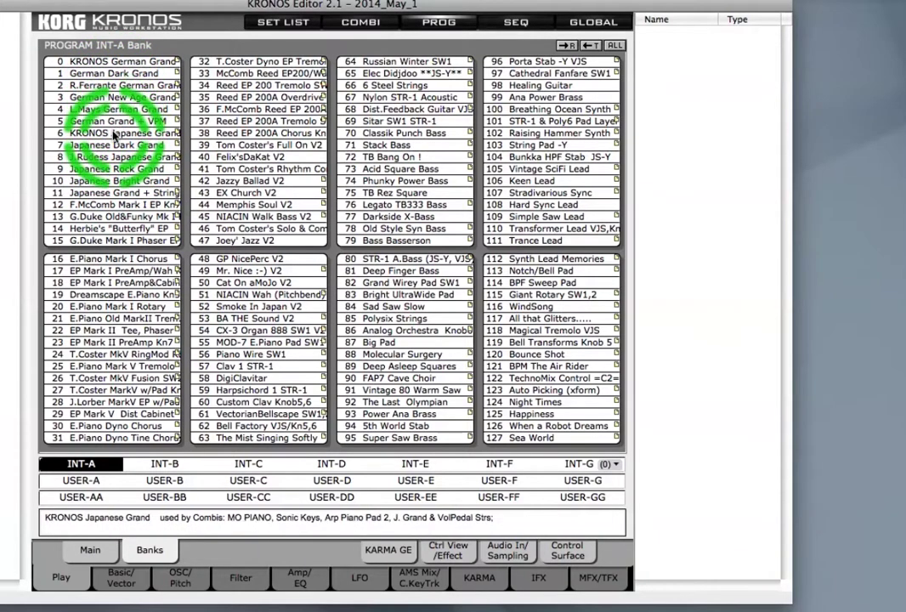
click(111, 99)
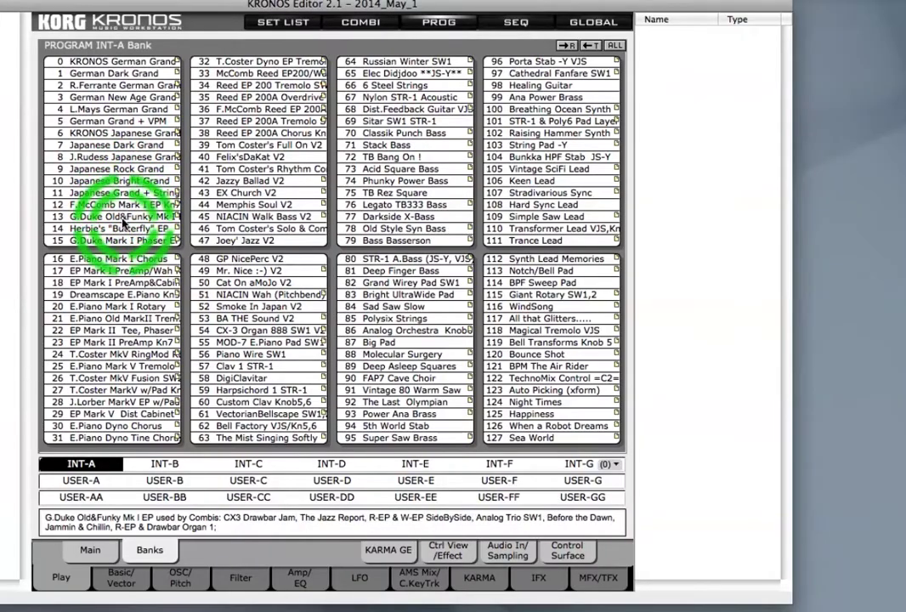
mouse_move(123, 223)
mouse_down()
mouse_move(96, 157)
mouse_move(92, 95)
mouse_move(115, 128)
mouse_up()
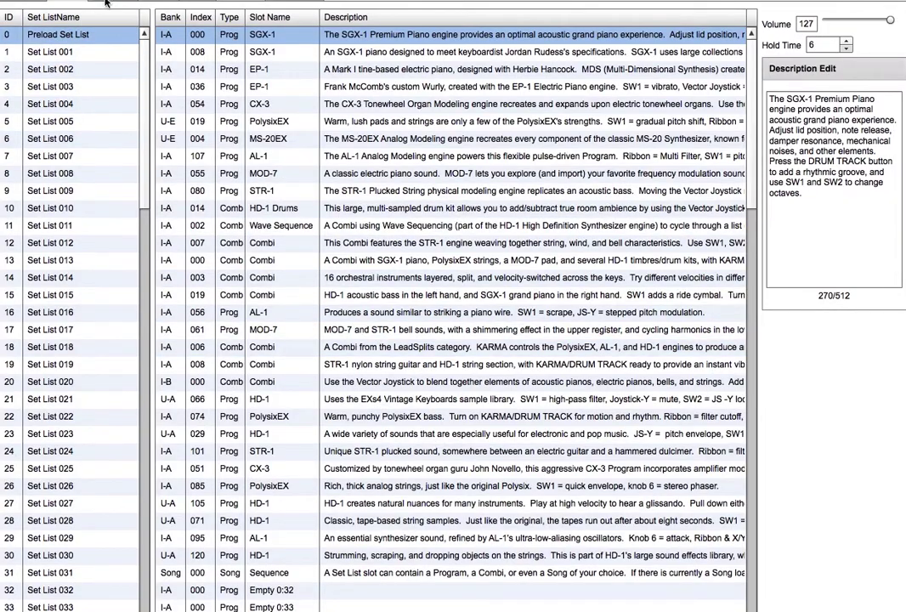
- Show the programs of bank I-A in the set list editor and examine the combi linkage of program 003 German New Age Grand
click(90, 5)
click(146, 35)
click(146, 35)
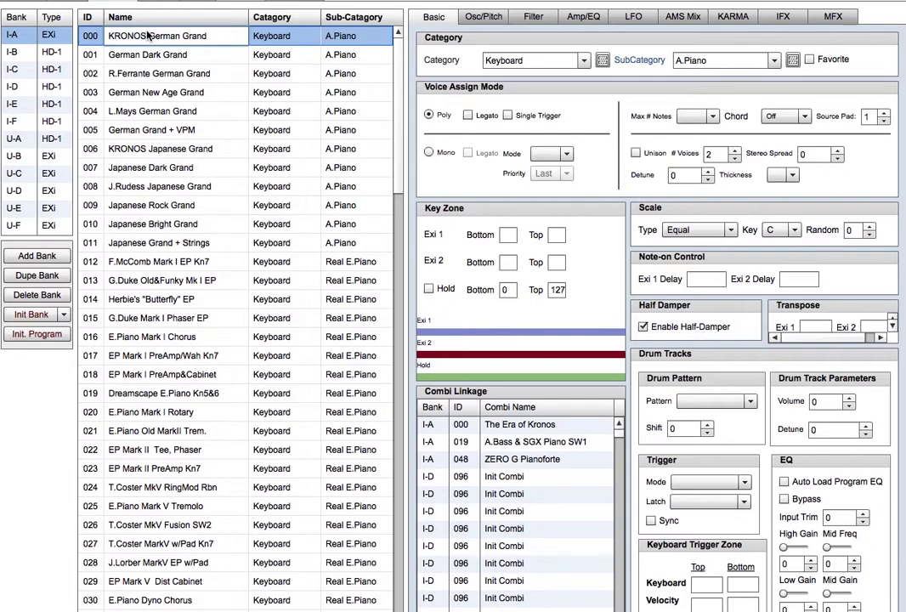
click(89, 37)
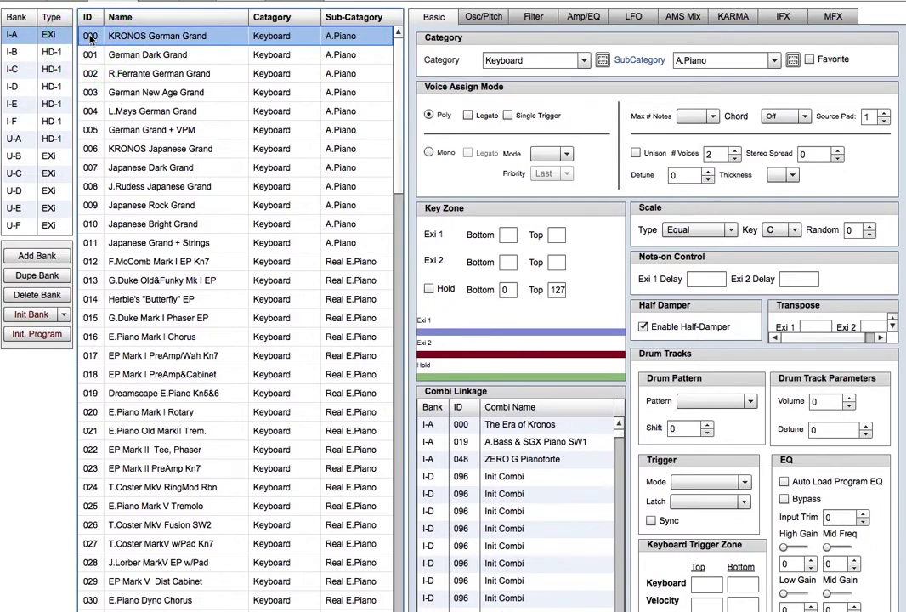
key(Down)
key(Down)
key(Down)
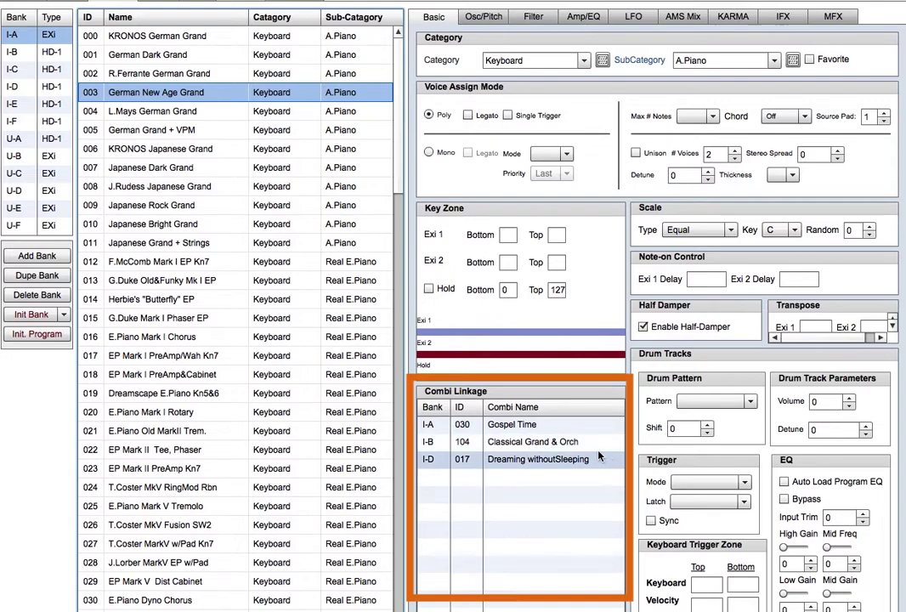
- Open the linked combi I-B 104 Classical Grand & Orch from the program's combi linkage, return to the programs and open it again
click(501, 445)
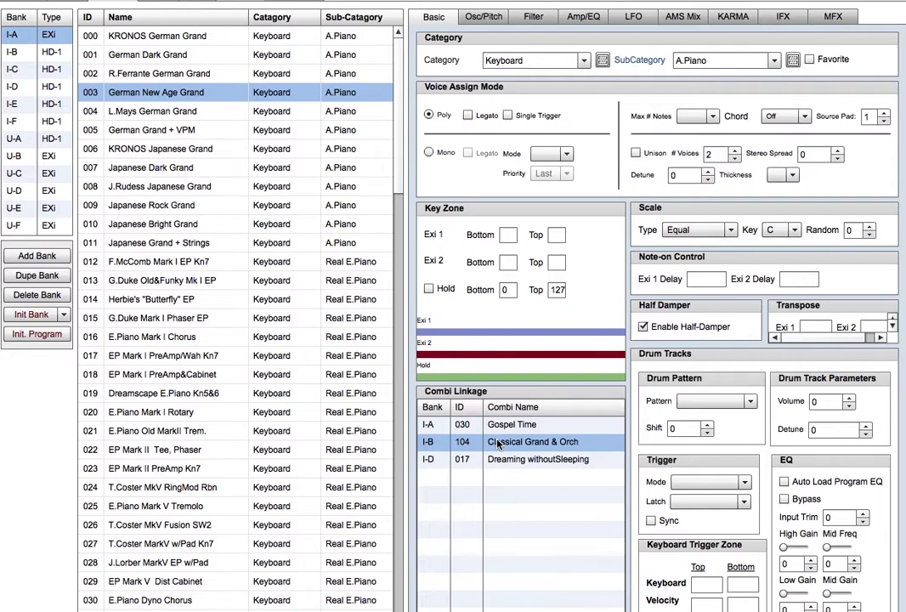
double_click(499, 444)
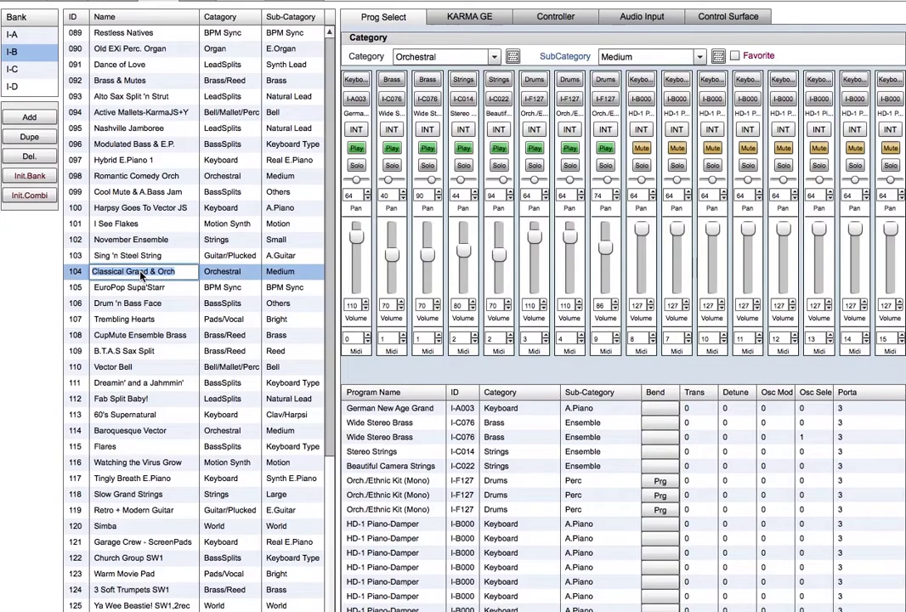
click(75, 274)
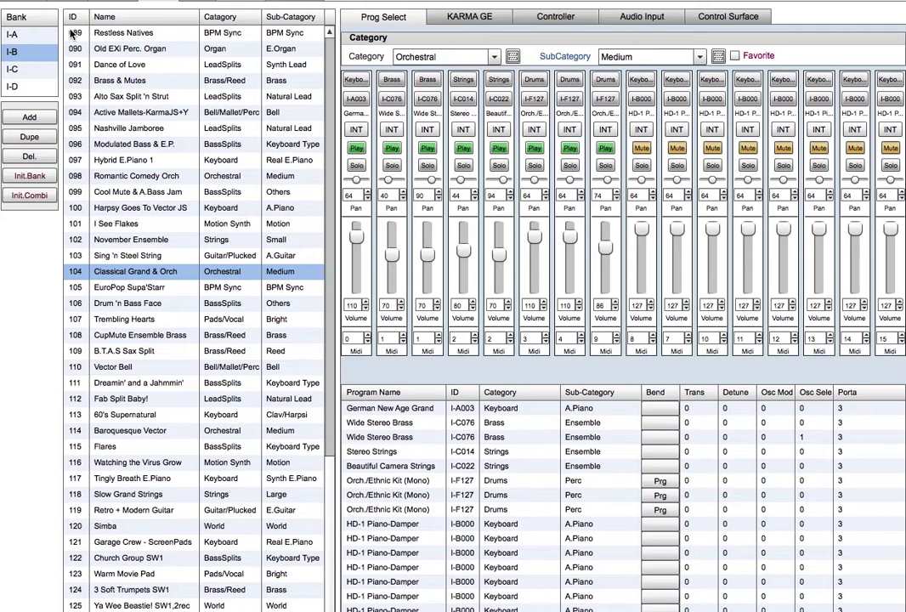
click(115, 3)
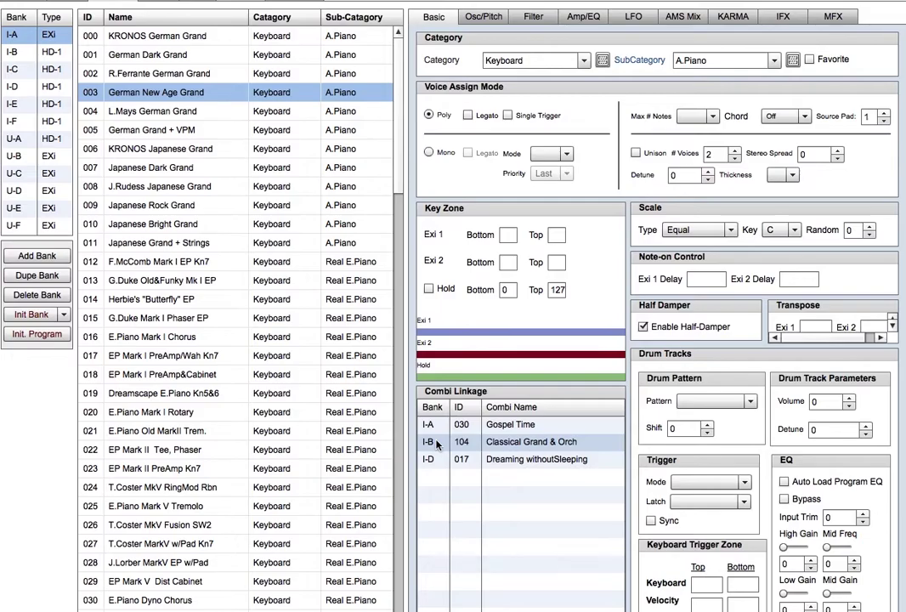
double_click(436, 442)
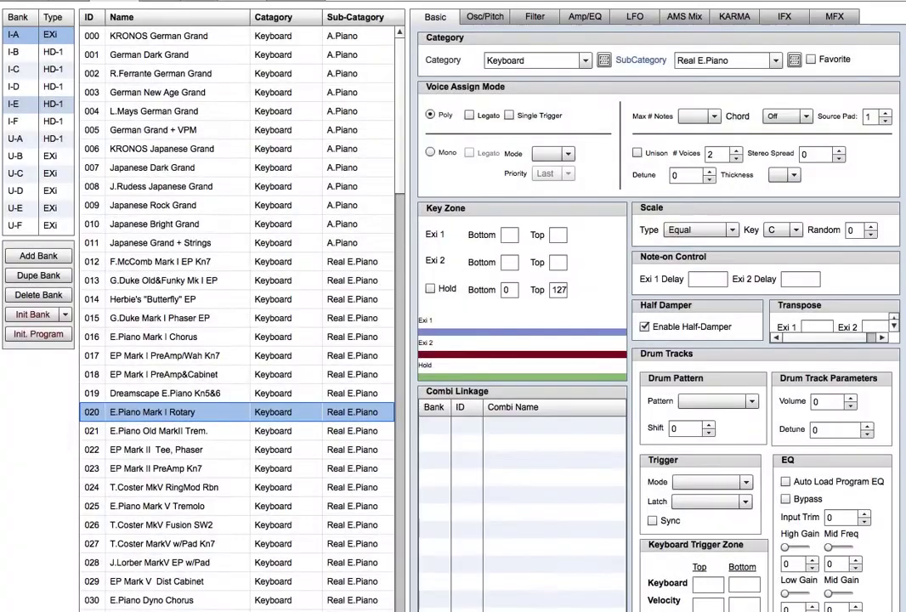
- Paste the copied program E.Piano Mark I Rotary over program 019 Dreamscape E.Piano Kn5&6 in bank I-A
click(13, 34)
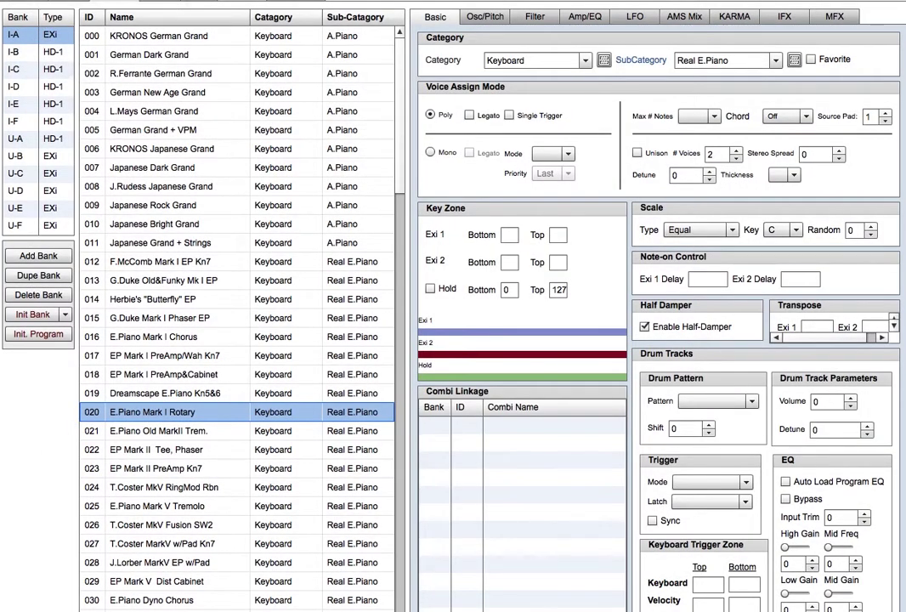
click(91, 392)
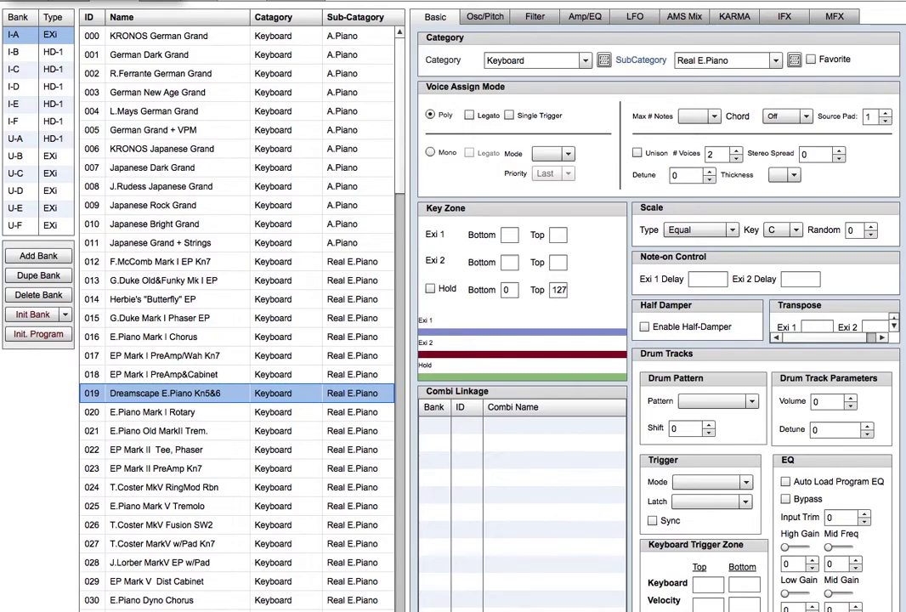
key(super+v)
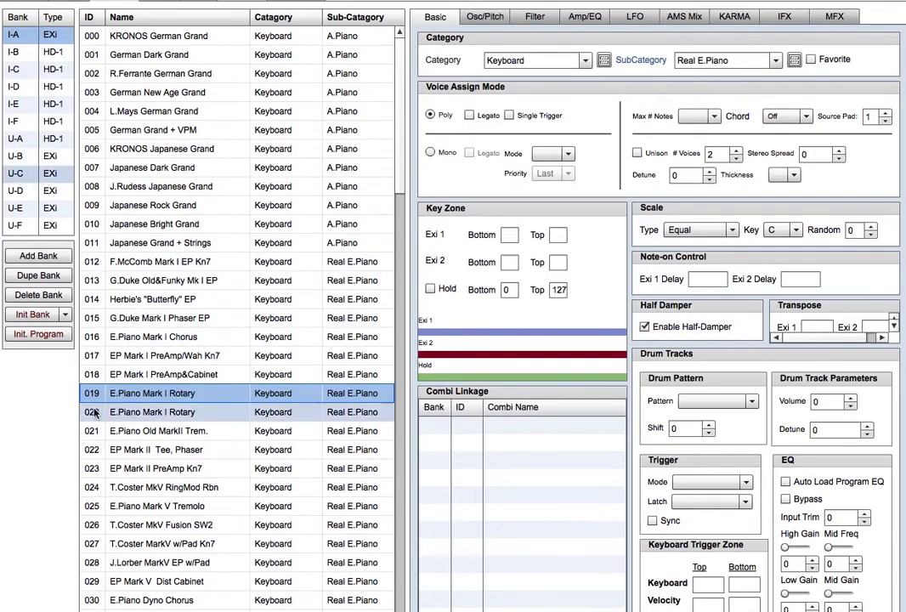
- Check the combi linkage of programs 020 and 019, and paste E.Piano Mark I Rotary over program 014 Herbie's "Butterfly" EP using the Overwrite option
click(94, 413)
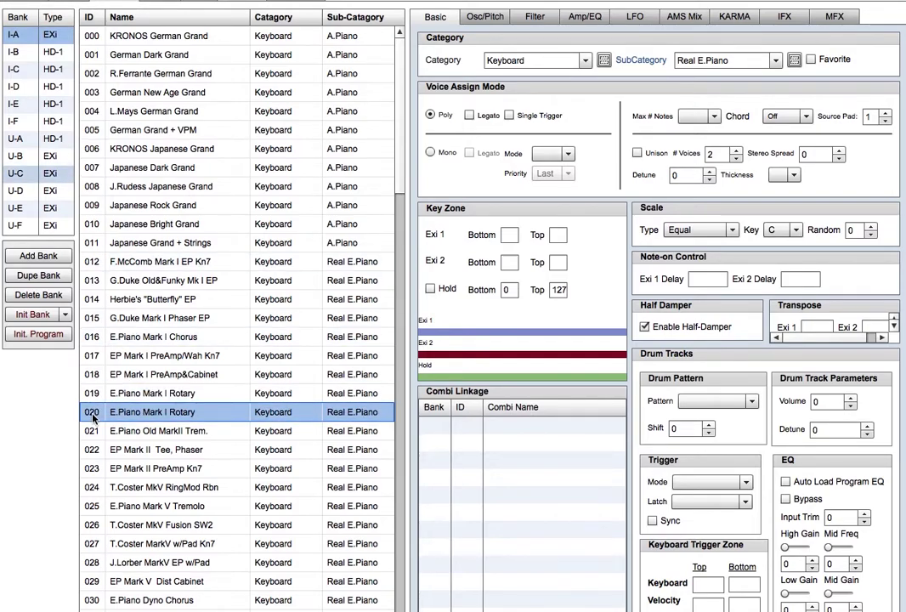
key(Up)
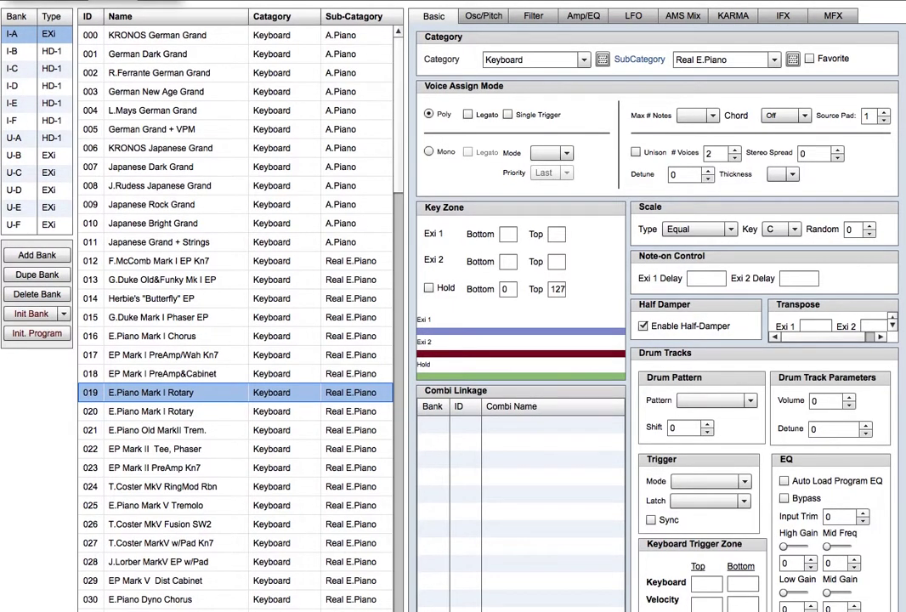
click(110, 298)
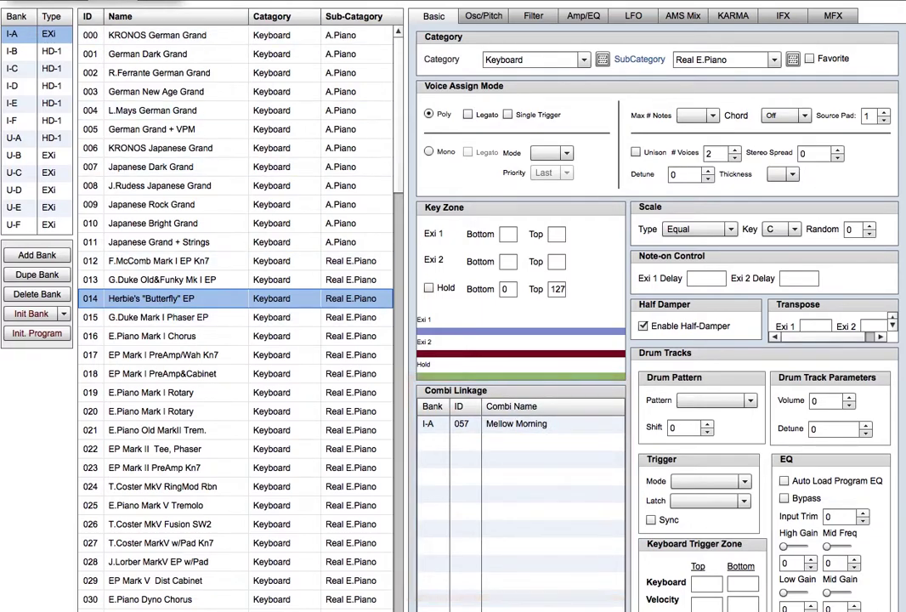
key(ctrl+v)
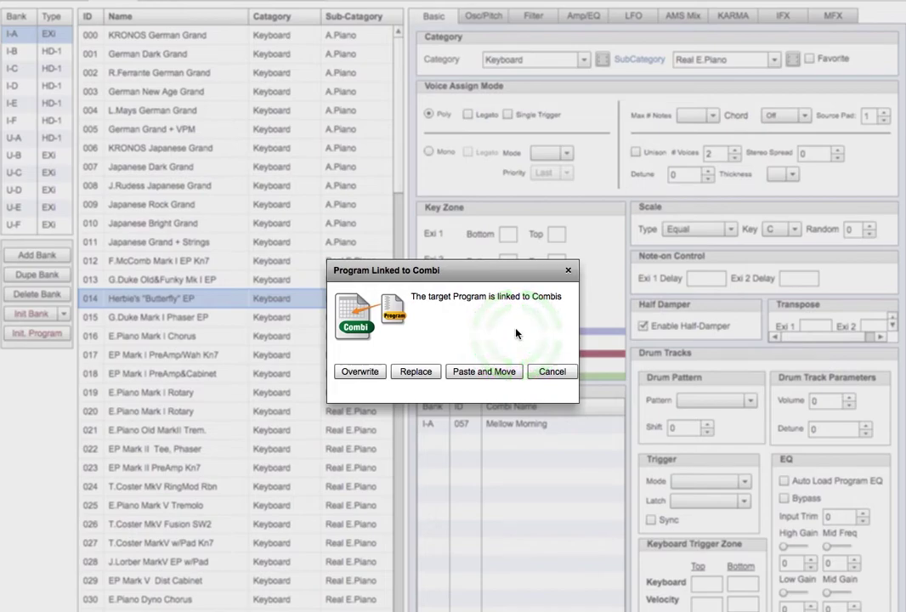
click(357, 373)
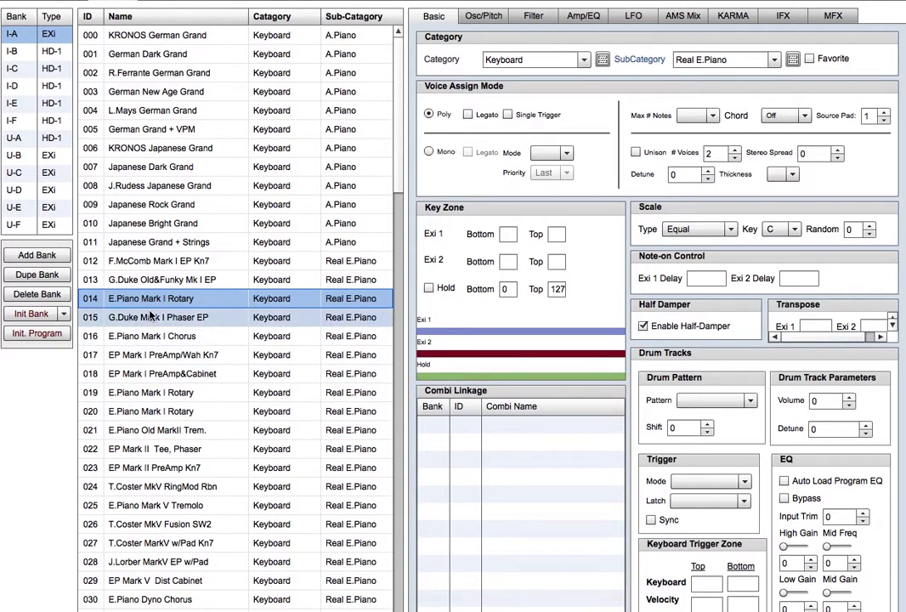
- Paste E.Piano Mark I Rotary over program 013 G.Duke Old&Funky Mk I EP using the Replace option
click(123, 280)
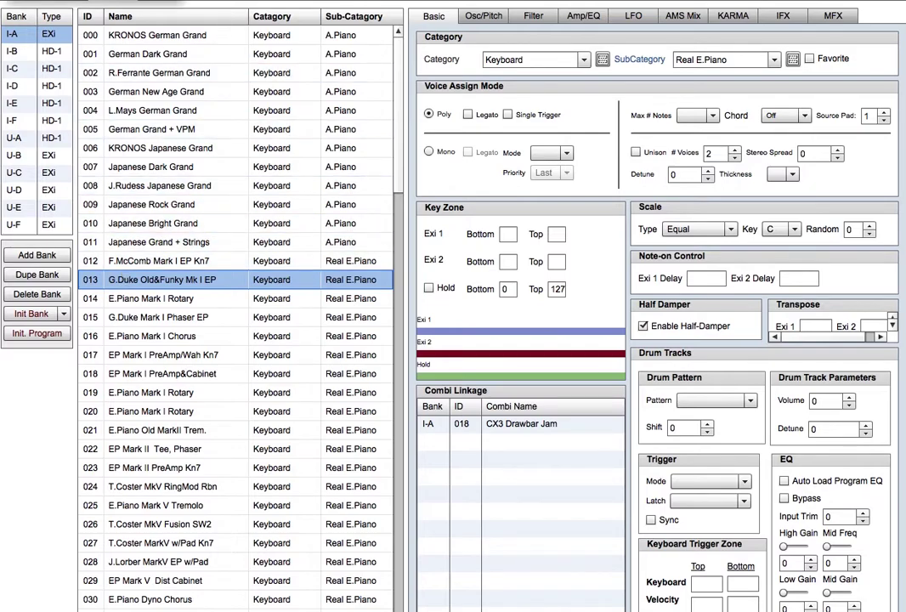
key(super+v)
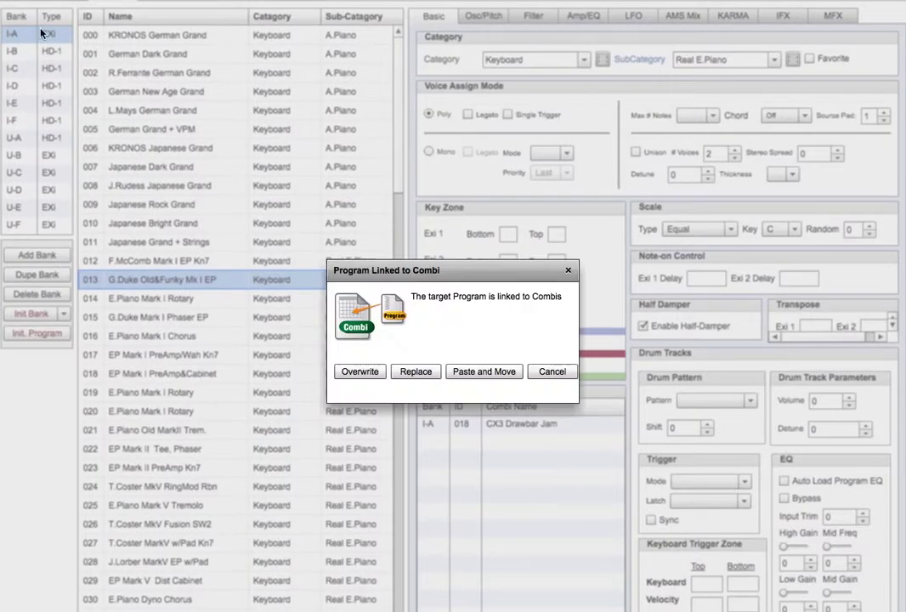
click(416, 372)
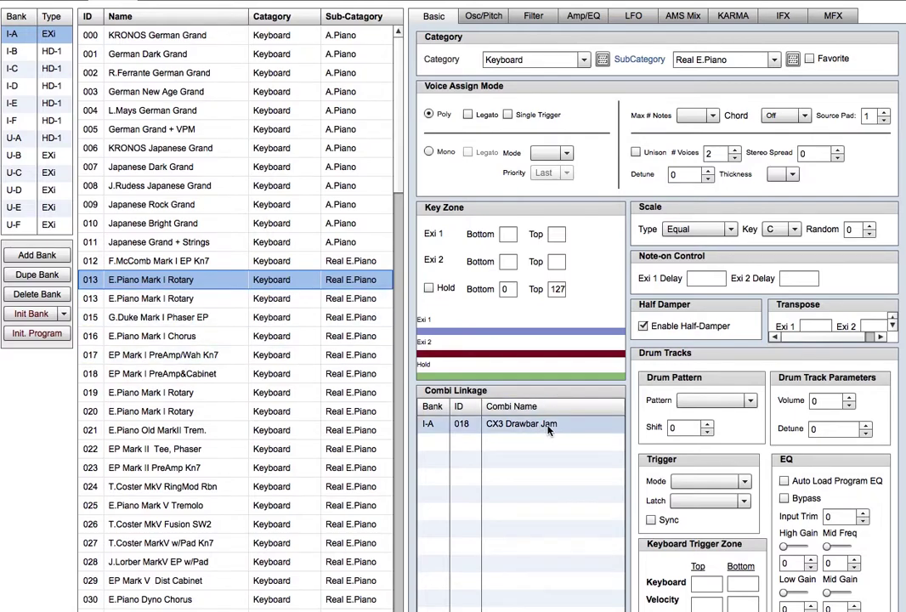
- Paste E.Piano Mark I Rotary over program 008 J.Rudess Japanese Grand using Paste and Move, and place the displaced program in slot 009
click(140, 187)
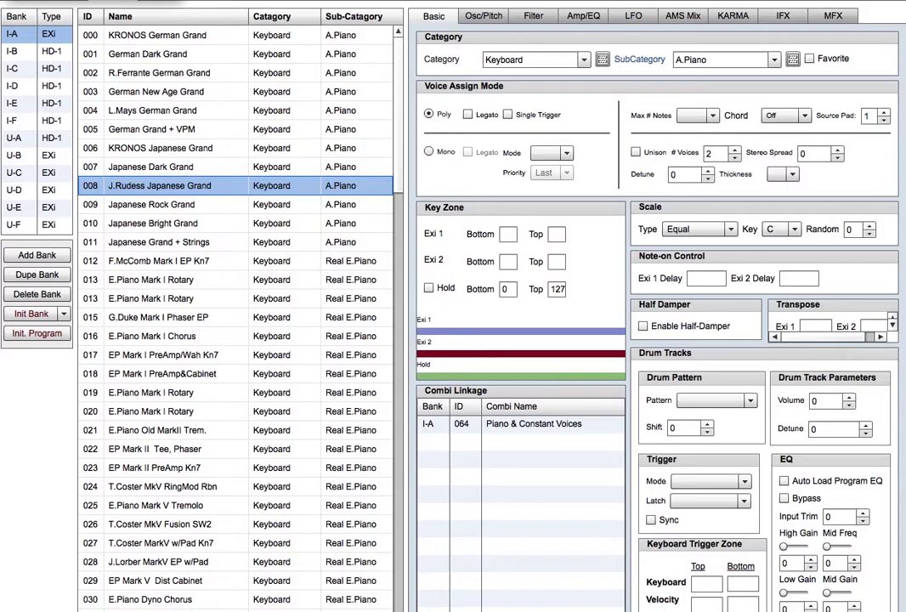
key(super+v)
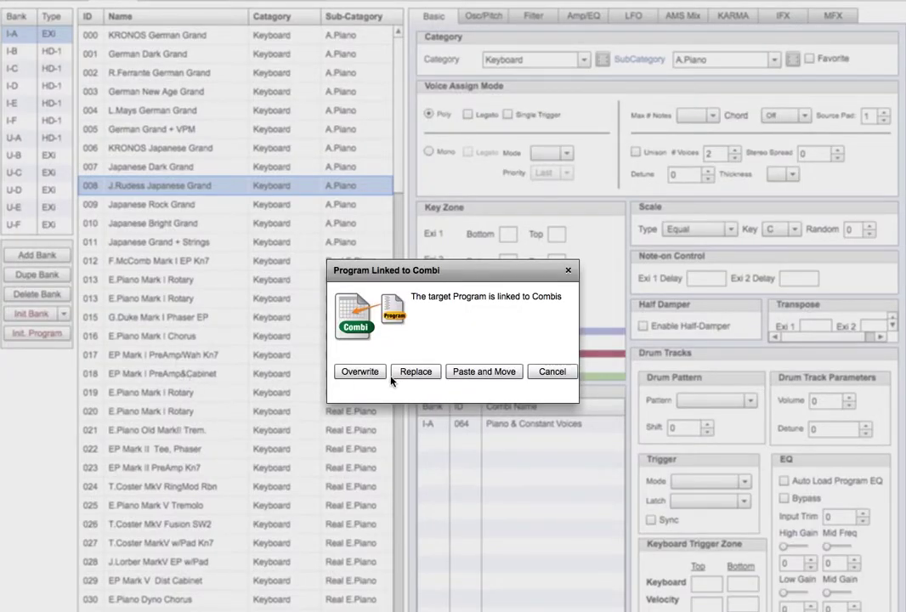
click(481, 372)
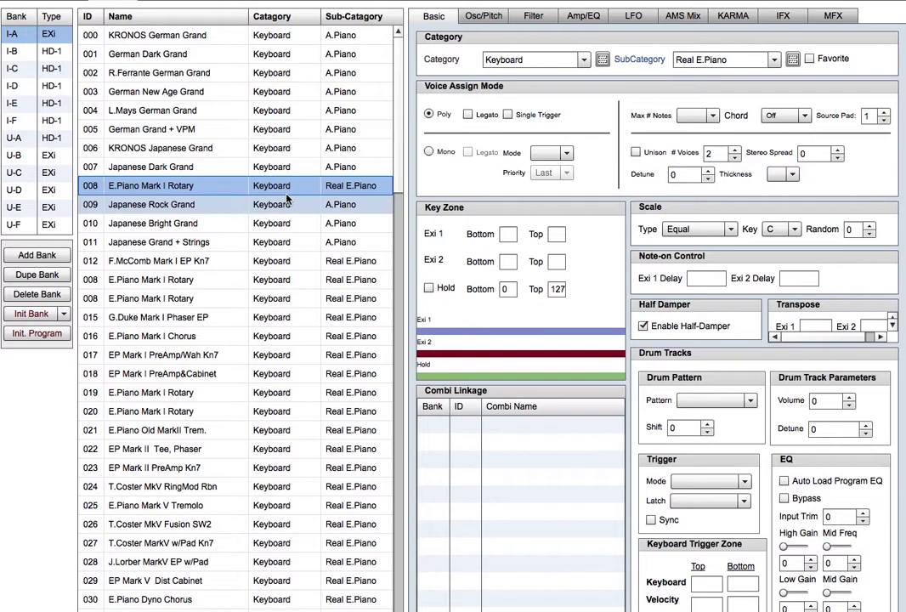
click(122, 205)
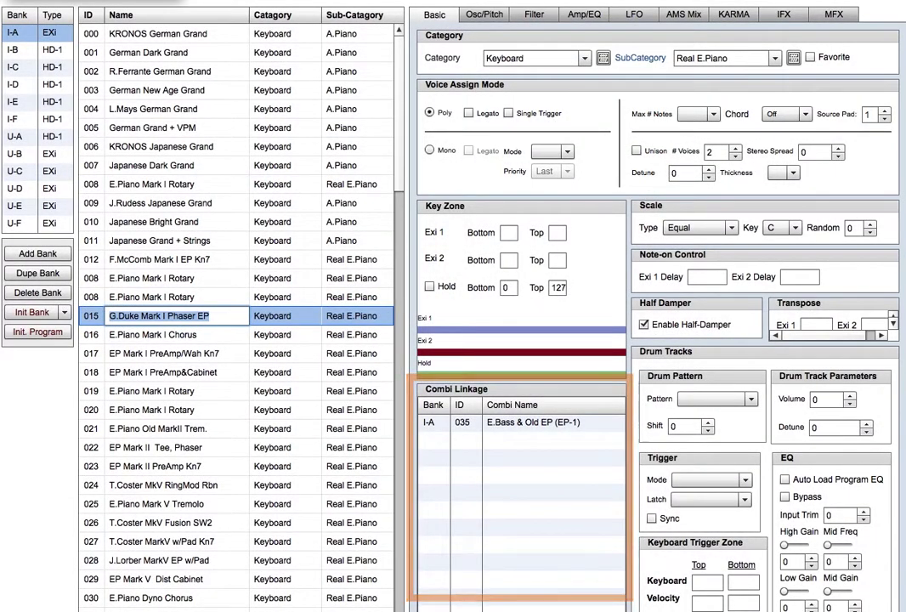
- Copy program 015 G.Duke Mark I Phaser EP without including its linked combi, and paste it over program 019
key(super+c)
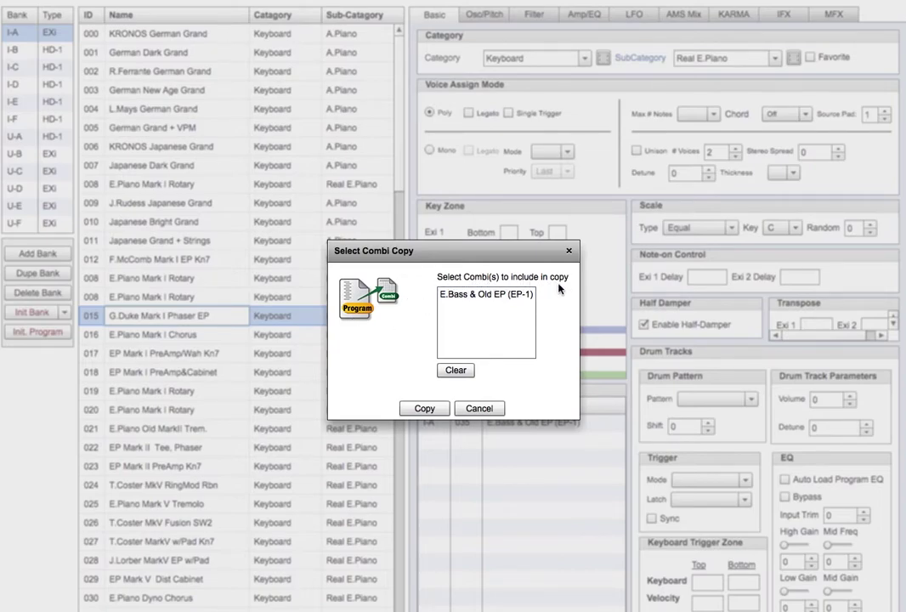
click(509, 296)
click(510, 297)
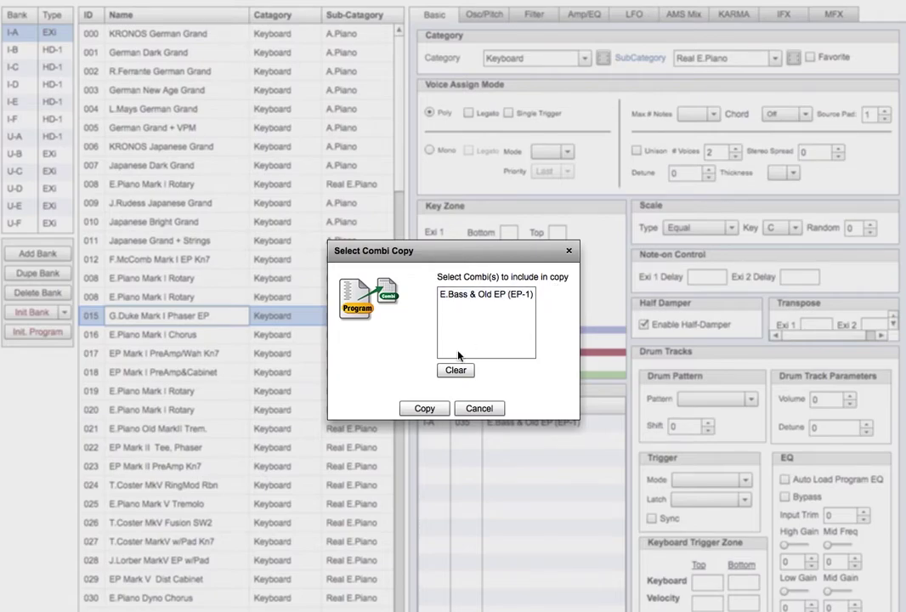
click(424, 408)
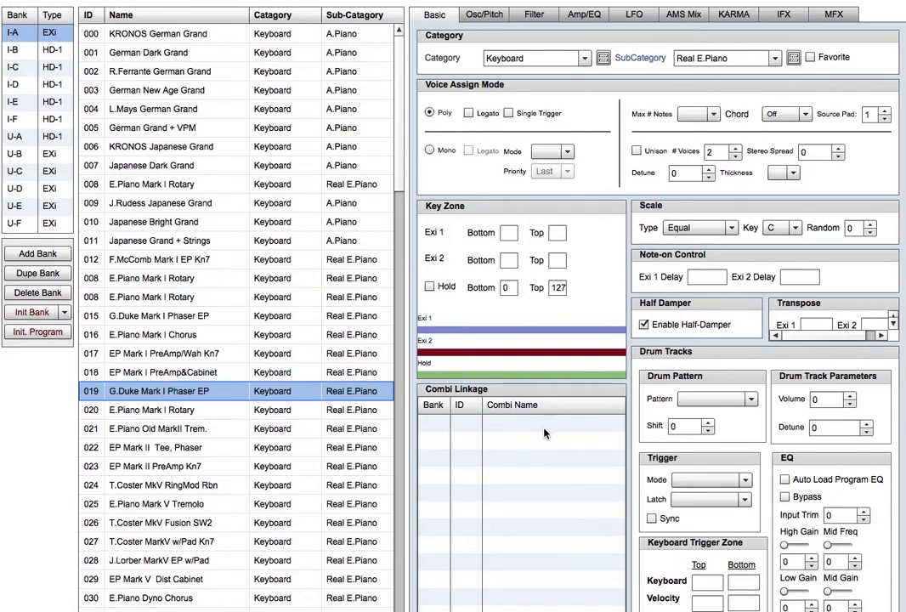
- Copy program 015 with its combi E.Bass & Old EP (EP-1) included, paste it over program 016 E.Piano Mark I Chorus, and recheck program 015
click(95, 315)
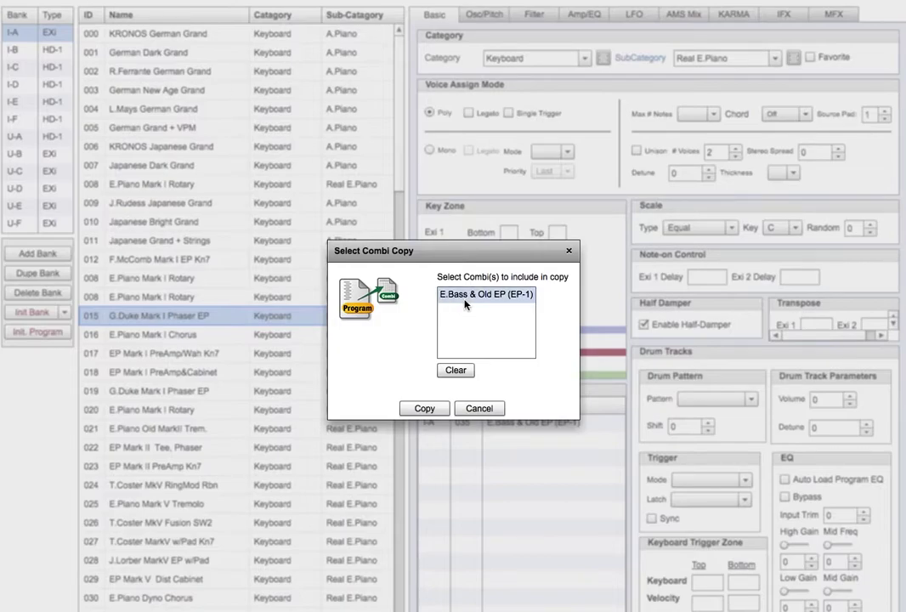
click(465, 298)
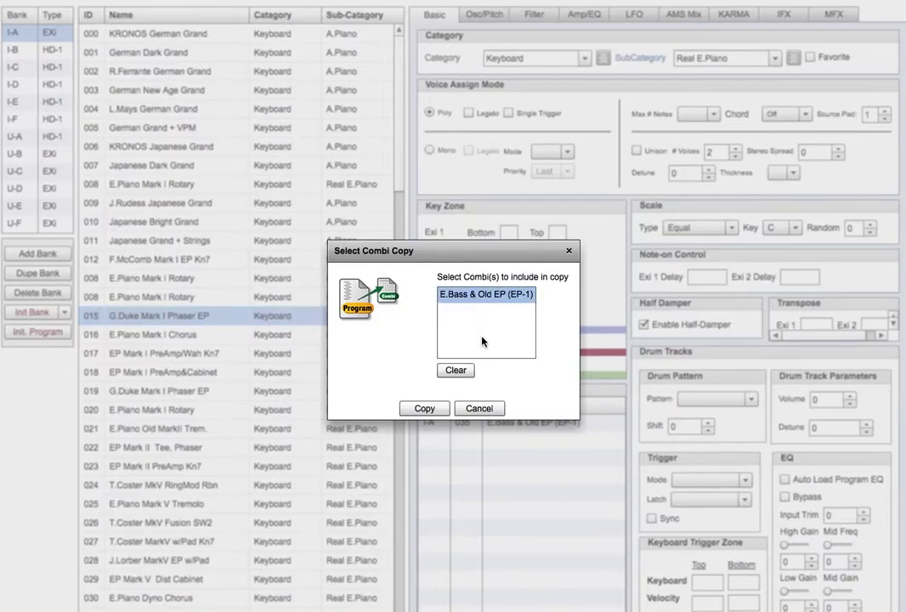
click(444, 408)
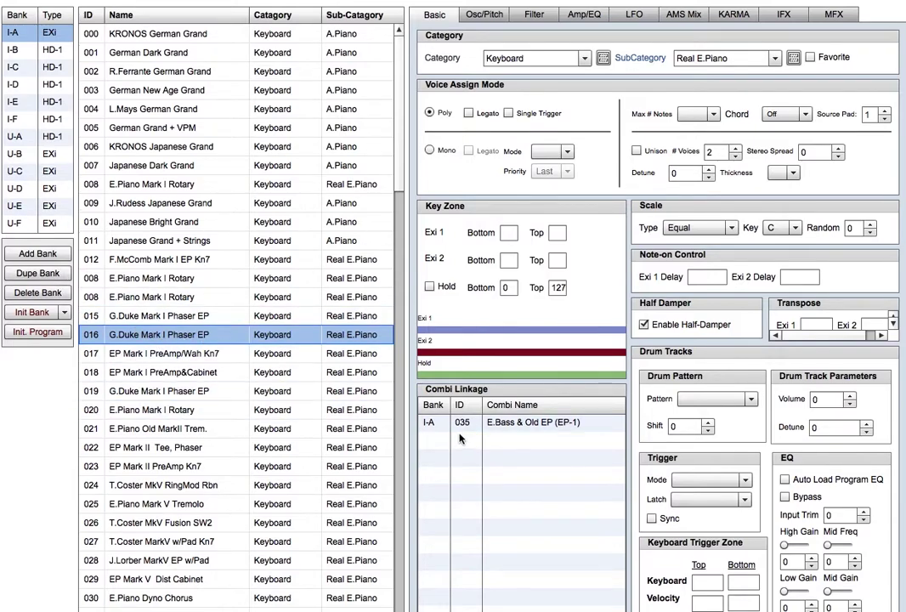
click(122, 319)
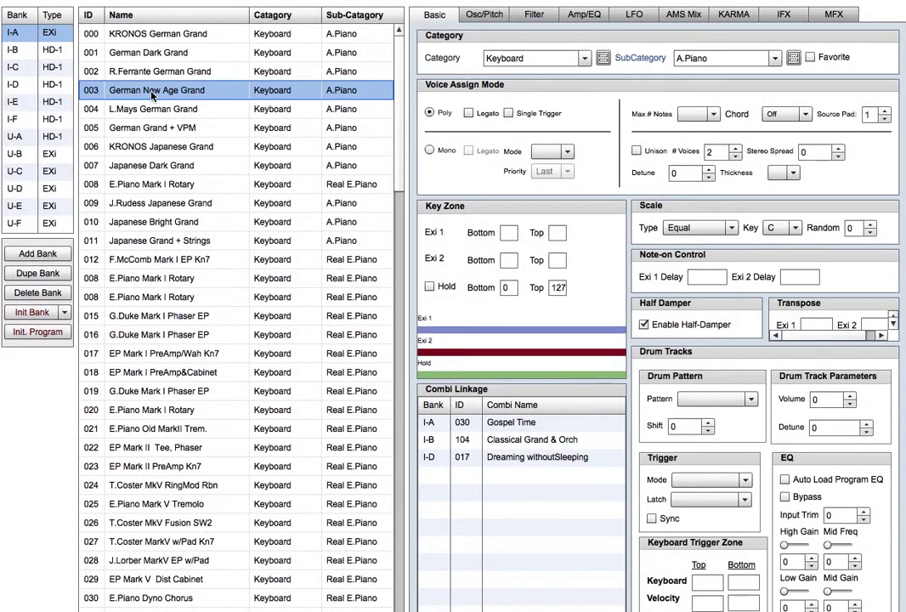
- Copy program 003 German New Age Grand with combis Gospel Time and Dreaming withoutSleeping, paste it over program 006, and recheck program 003's linkage
click(455, 294)
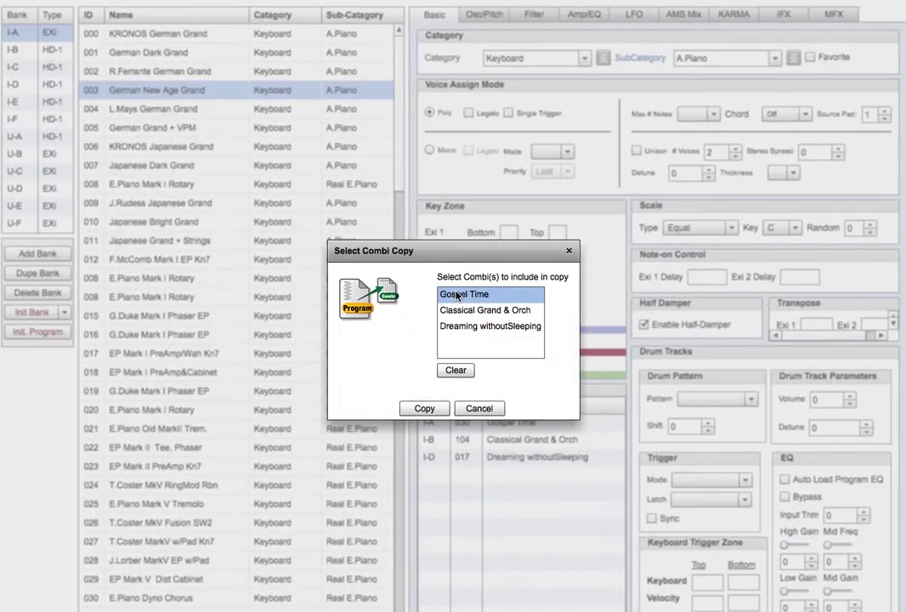
ctrl+click(457, 327)
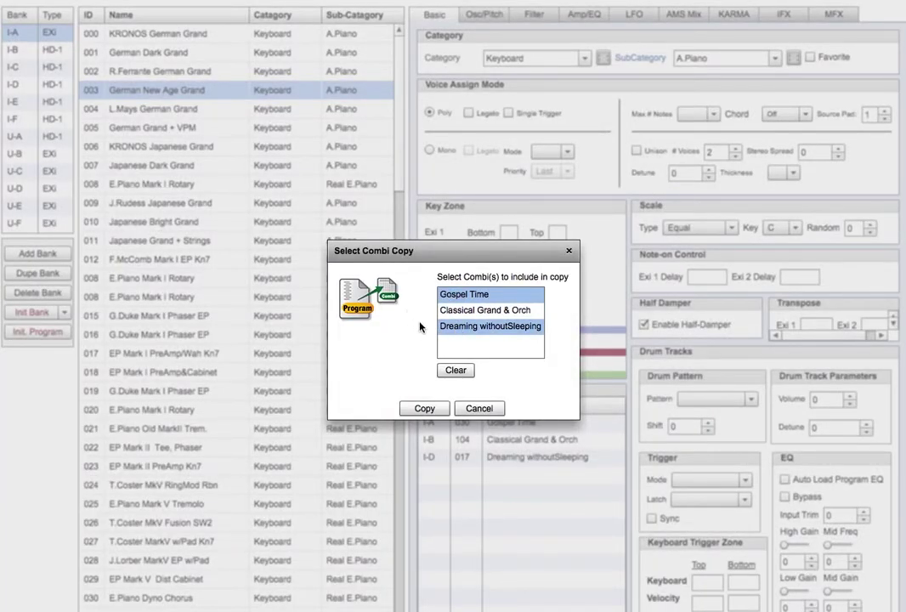
click(421, 409)
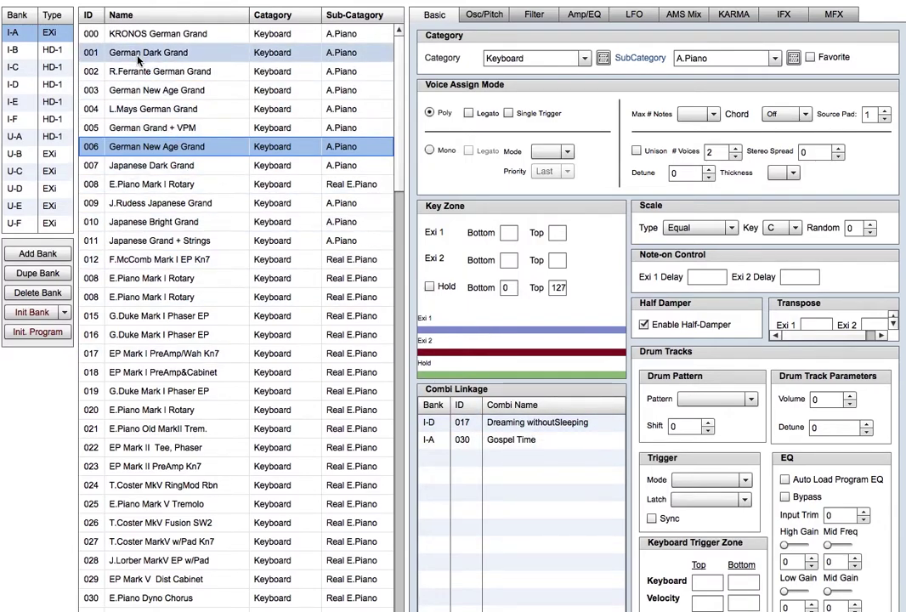
click(143, 92)
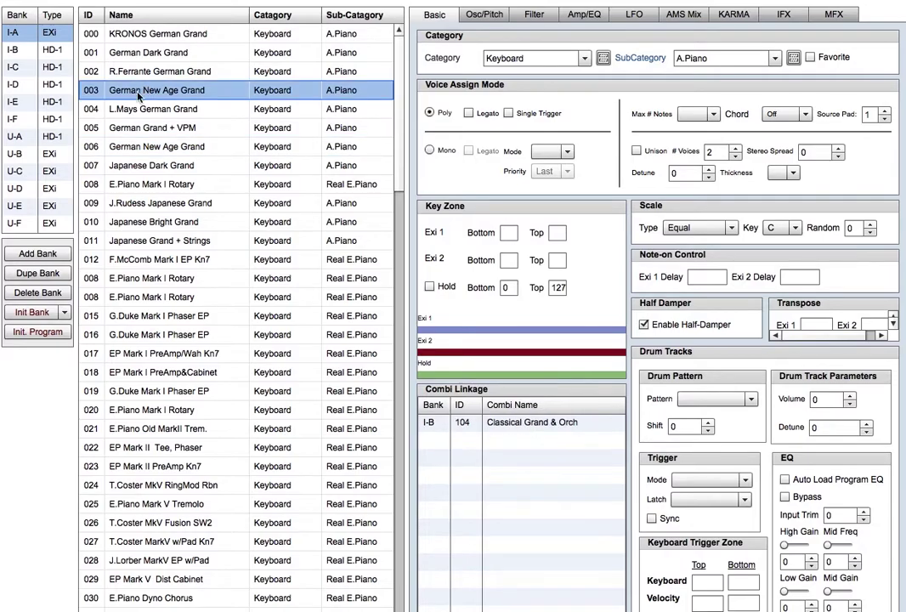